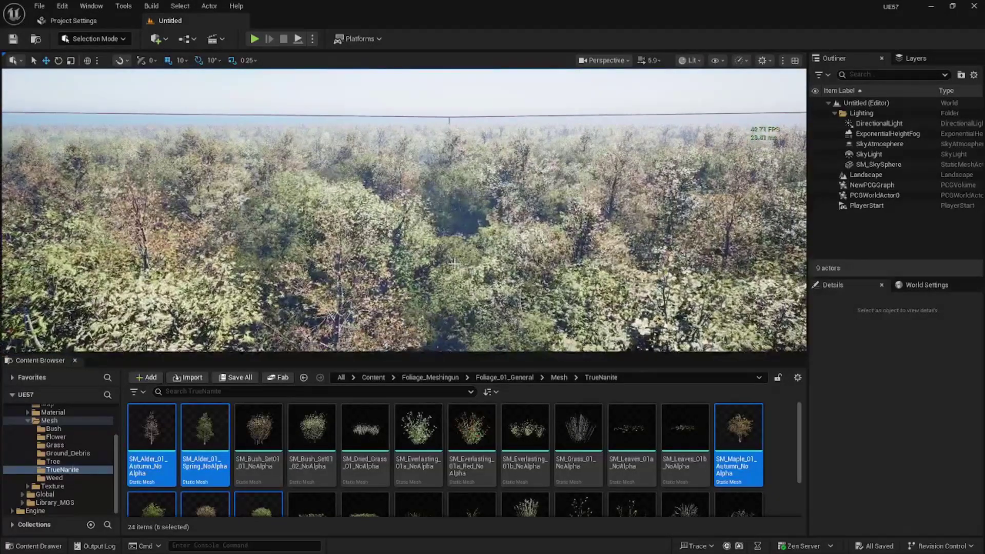
- Survey the forest canopy and horizon, then bring up Project Settings
mouse_move(454, 263)
right_down()
mouse_move(454, 192)
mouse_move(454, 262)
right_up()
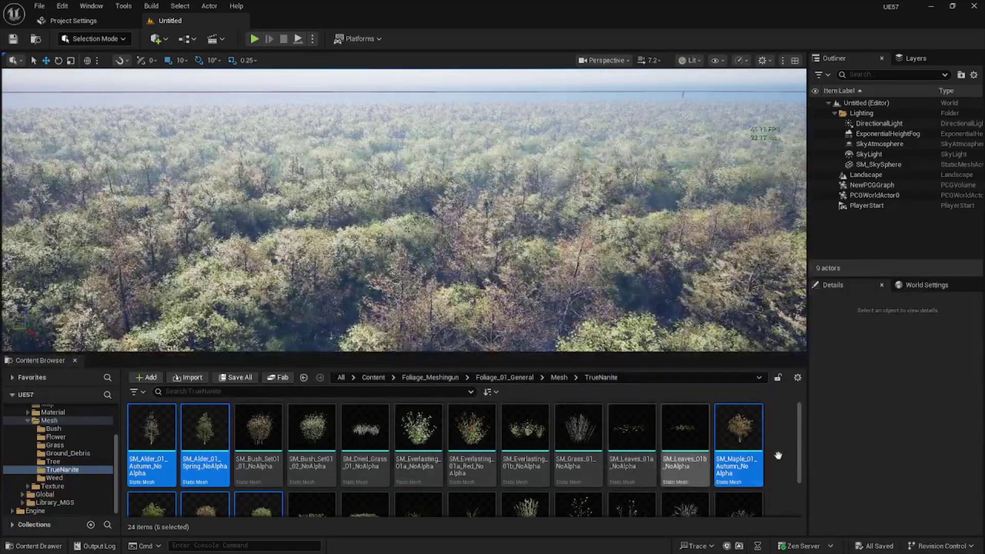
scroll(778, 455, down, 1)
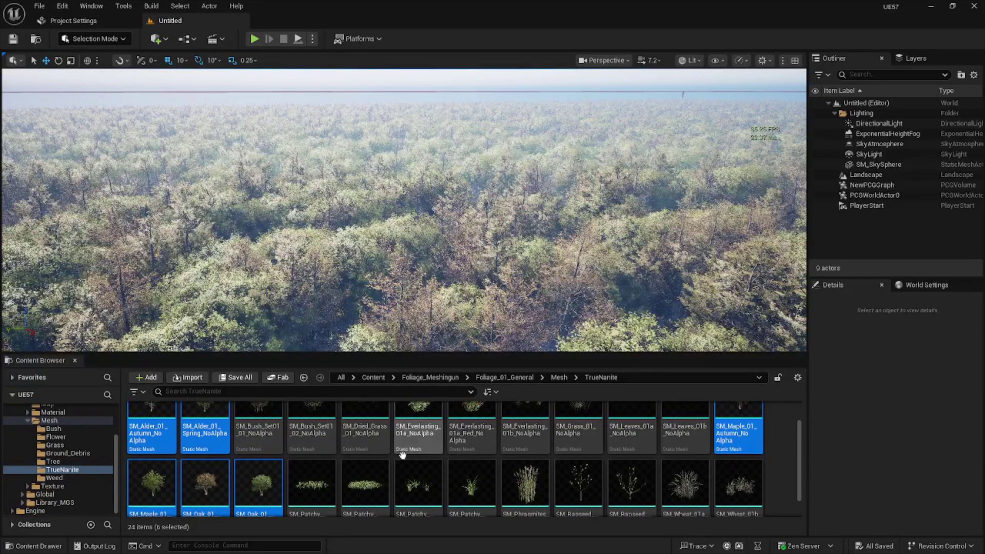
scroll(685, 439, up, 1)
mouse_move(411, 317)
right_down()
mouse_move(431, 323)
mouse_move(431, 342)
right_up()
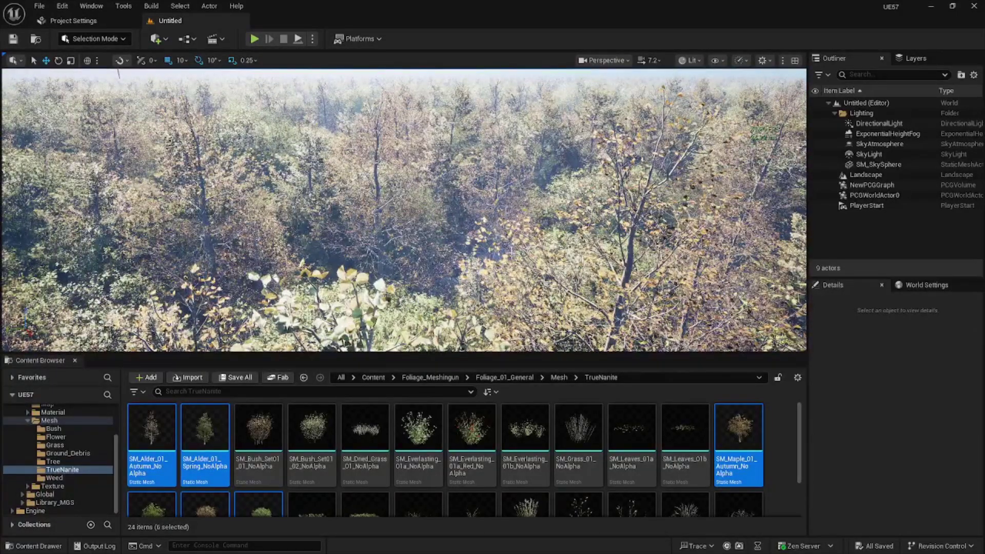
mouse_move(431, 343)
right_down()
mouse_move(431, 319)
mouse_move(408, 327)
mouse_move(431, 331)
right_up()
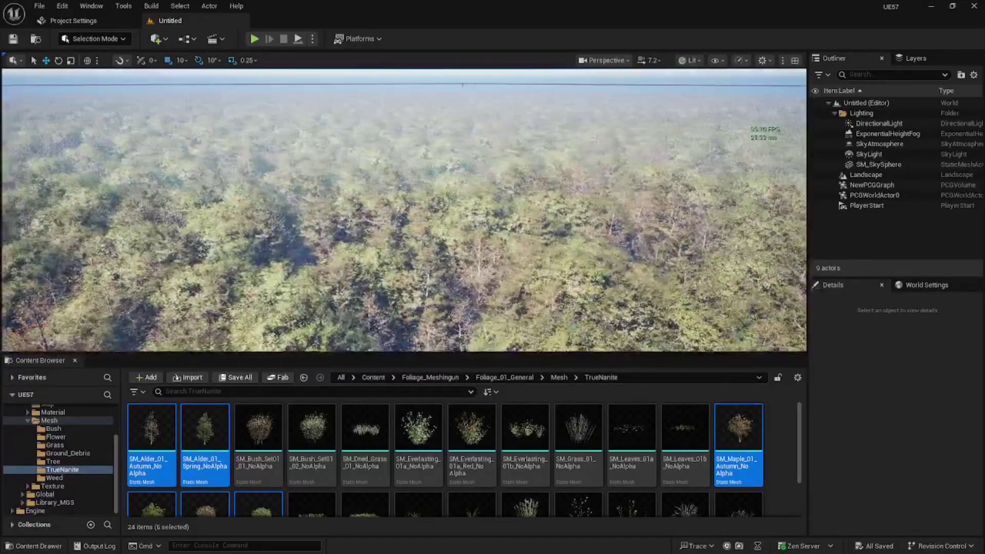
click(63, 21)
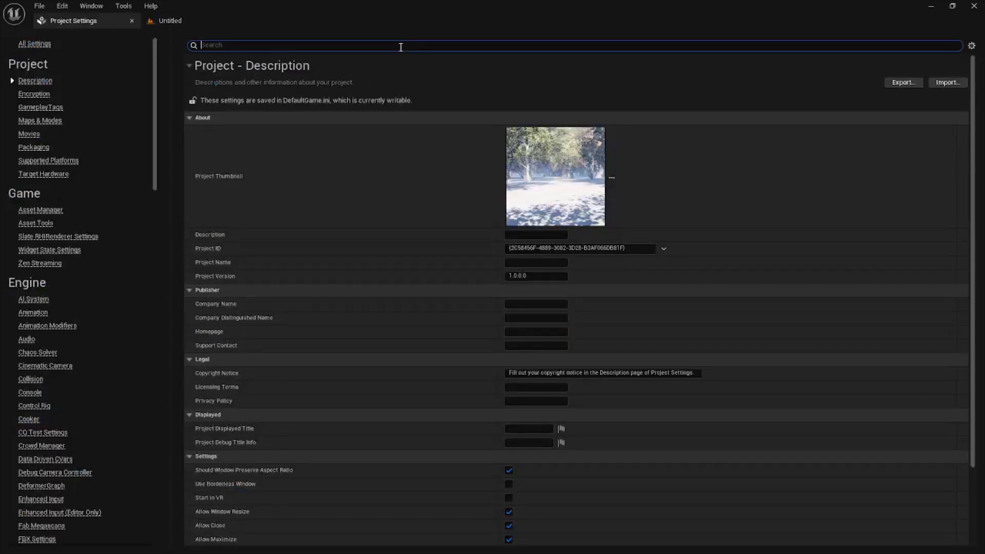
text(nanite fol)
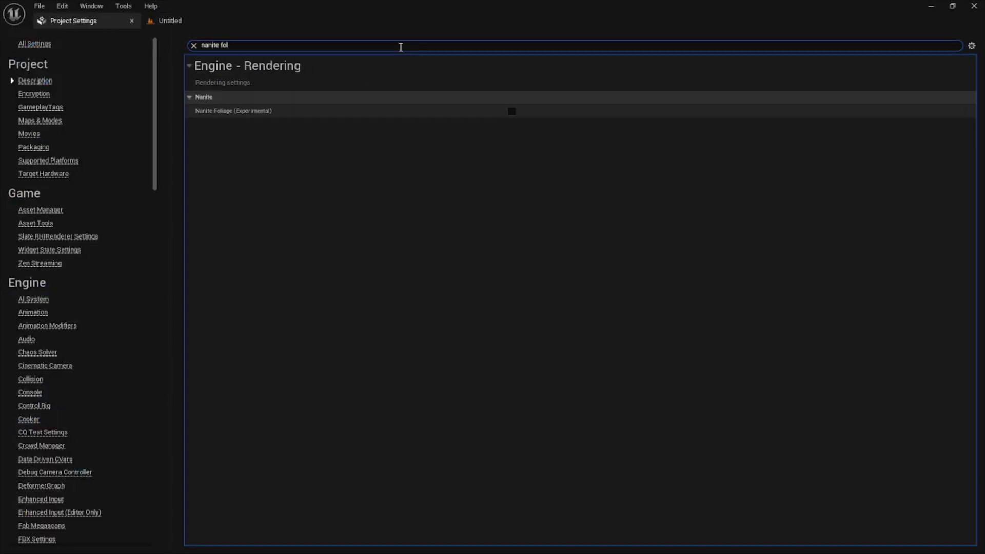
- Back in the forest level, run and stop a play session, then revisit Project Settings
click(169, 20)
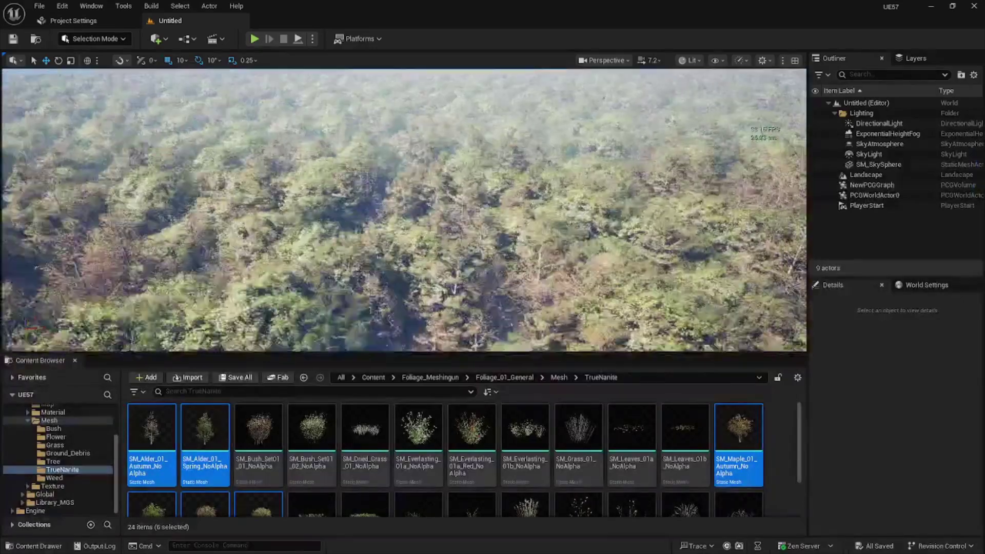
right_drag(462, 193, 447, 254)
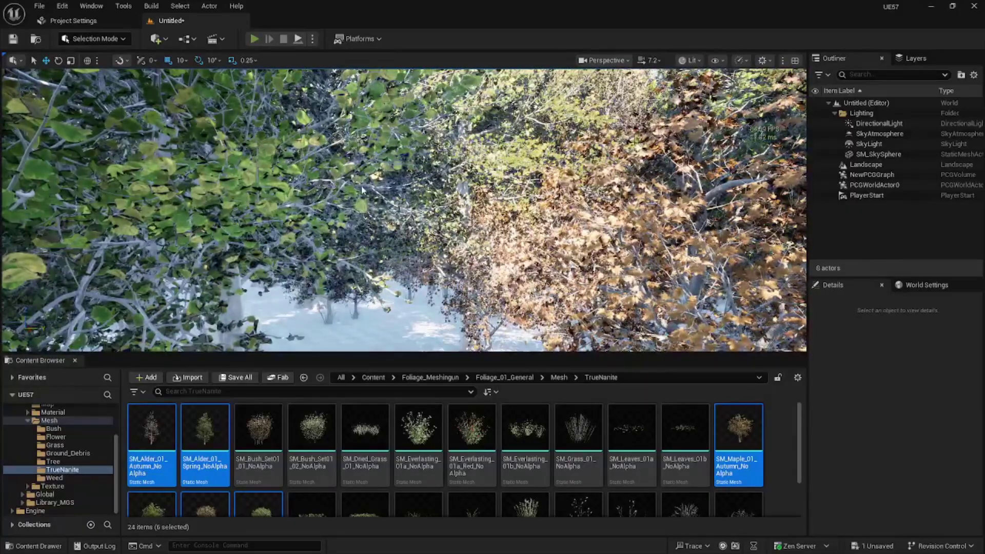
key(alt+p)
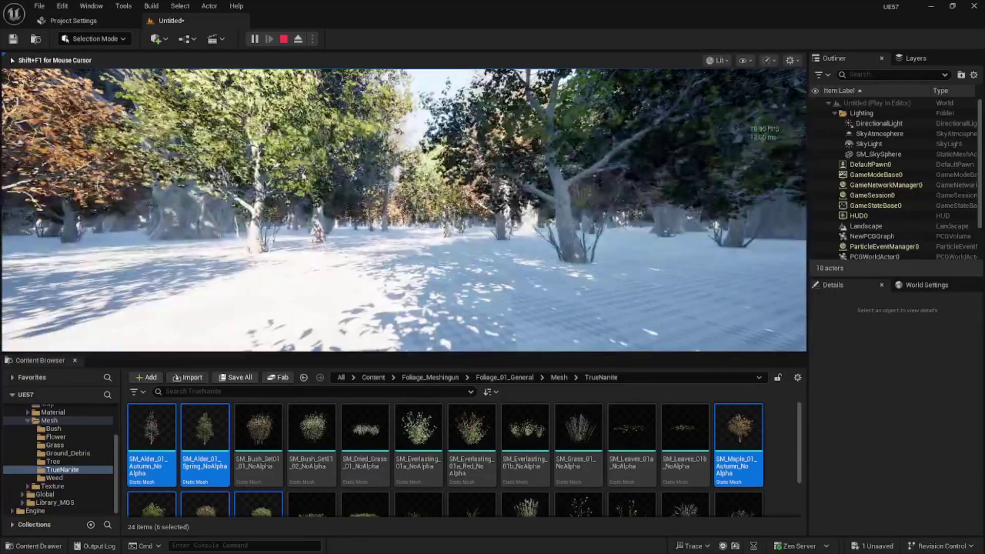
key(Escape)
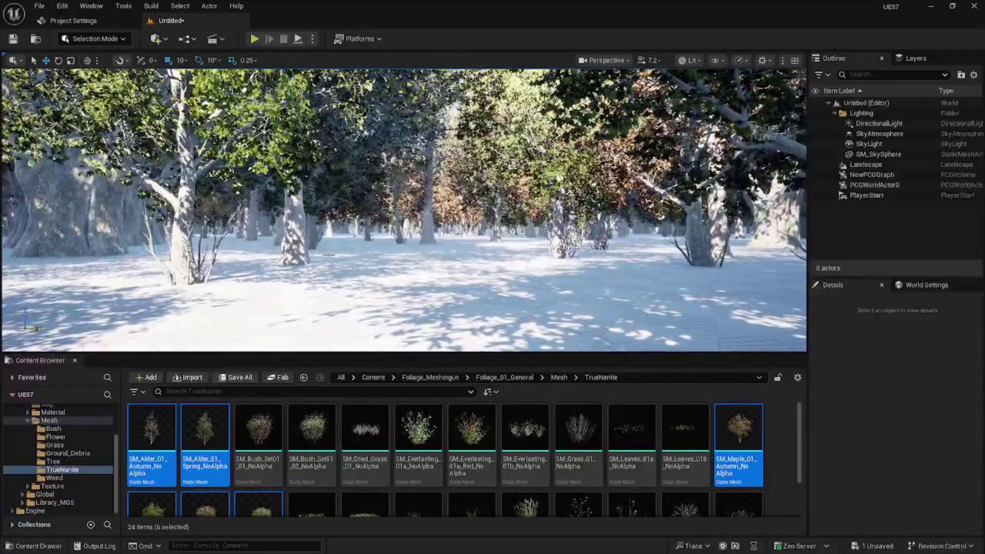
click(85, 20)
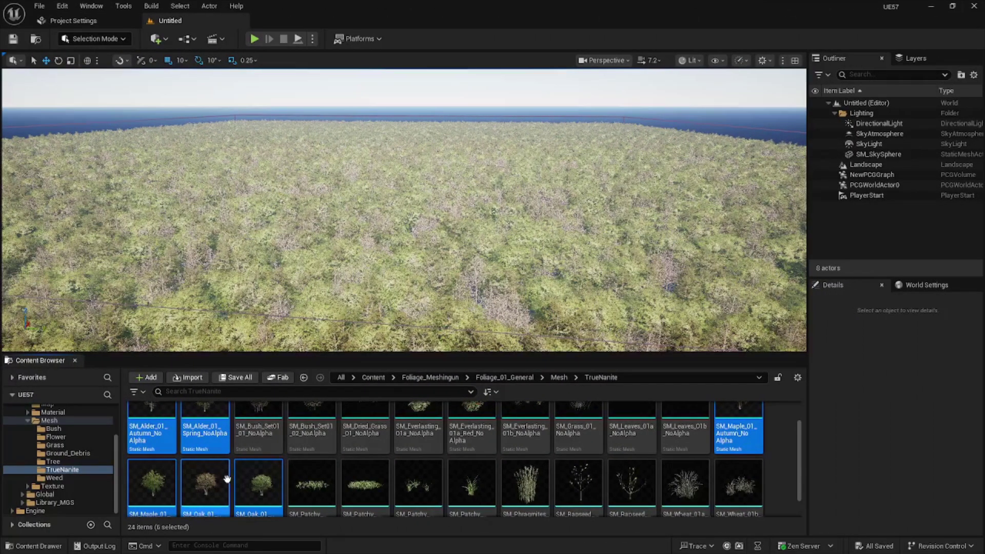
scroll(205, 454, up, 1)
- Switch the six tree meshes to Voxelize Shape Preservation in the Property Matrix and Save All
right_click(202, 460)
mouse_move(249, 248)
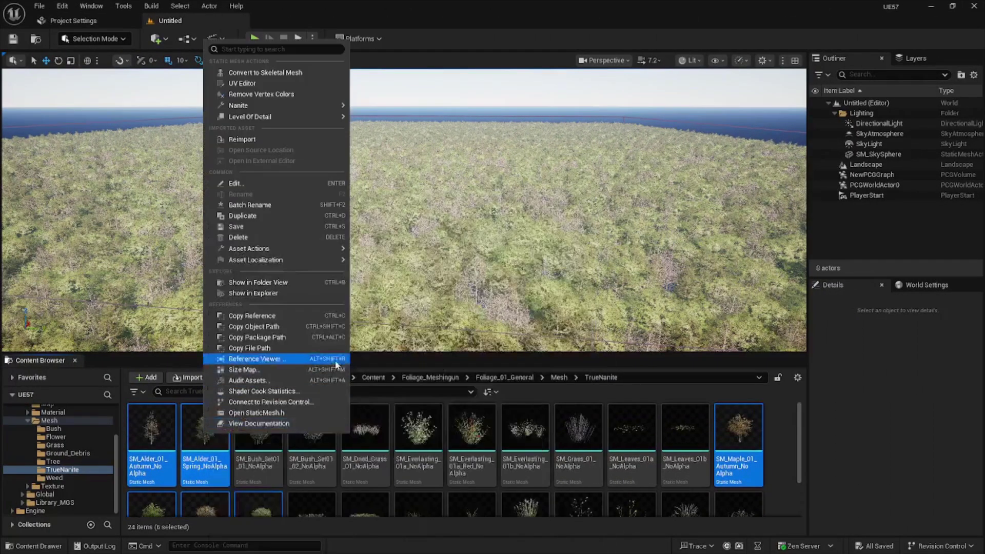
click(409, 390)
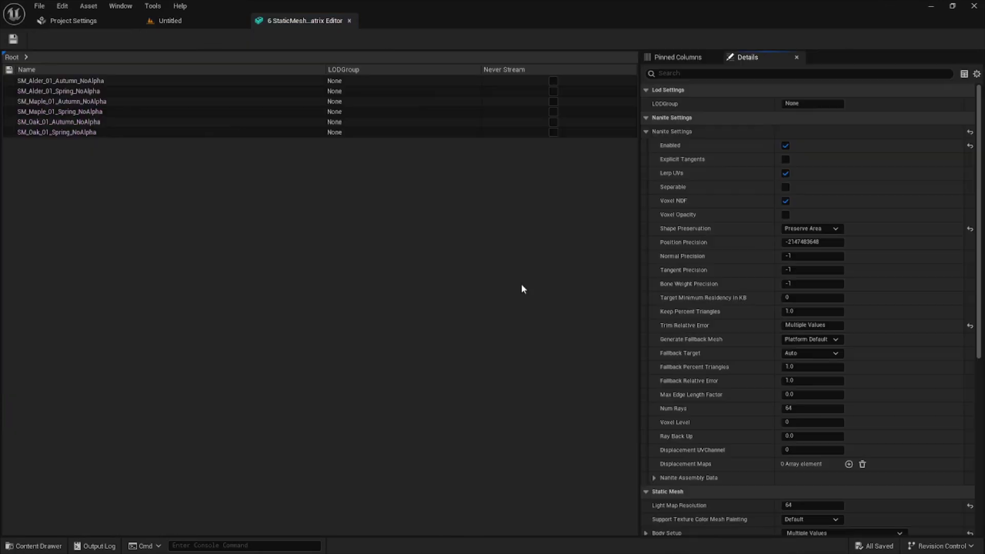
click(815, 75)
text(shap)
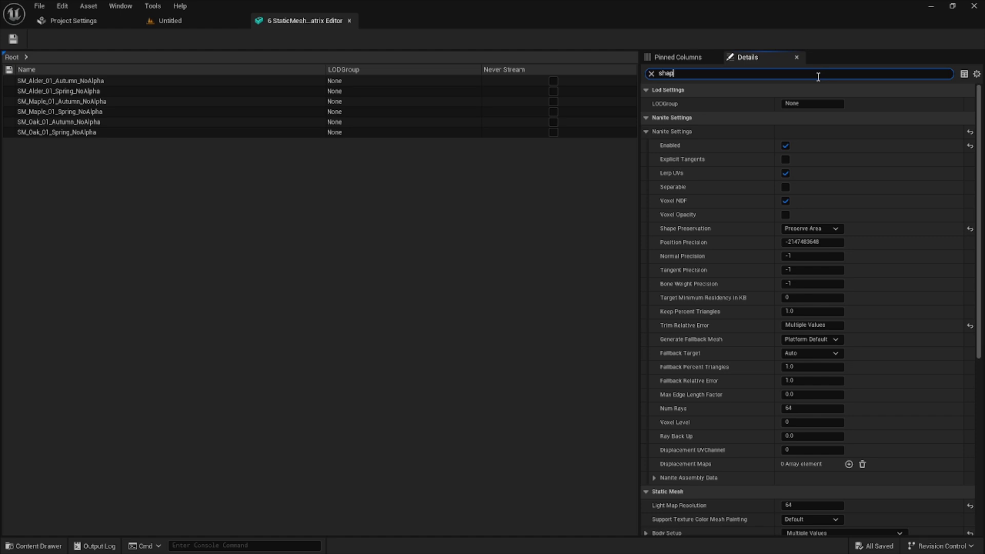
text(e)
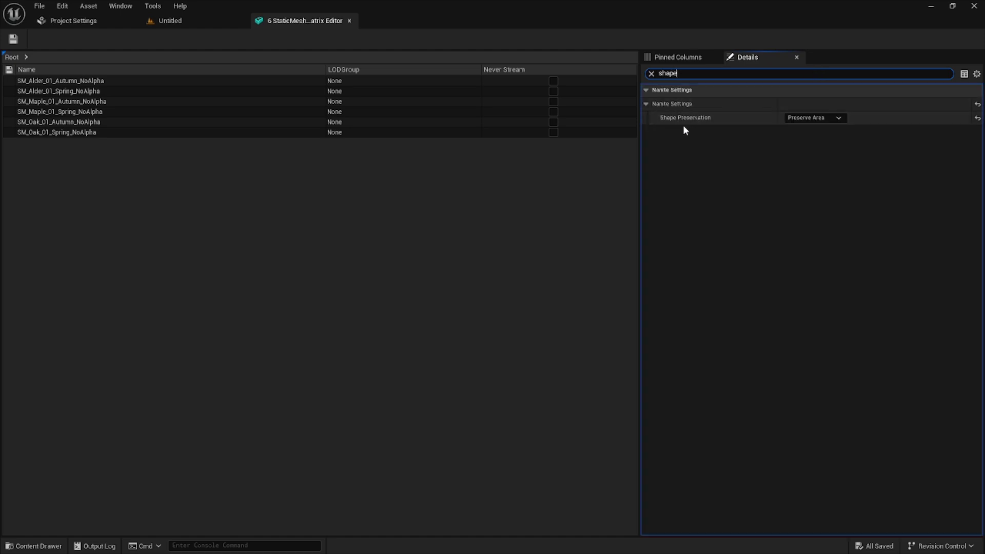
click(820, 119)
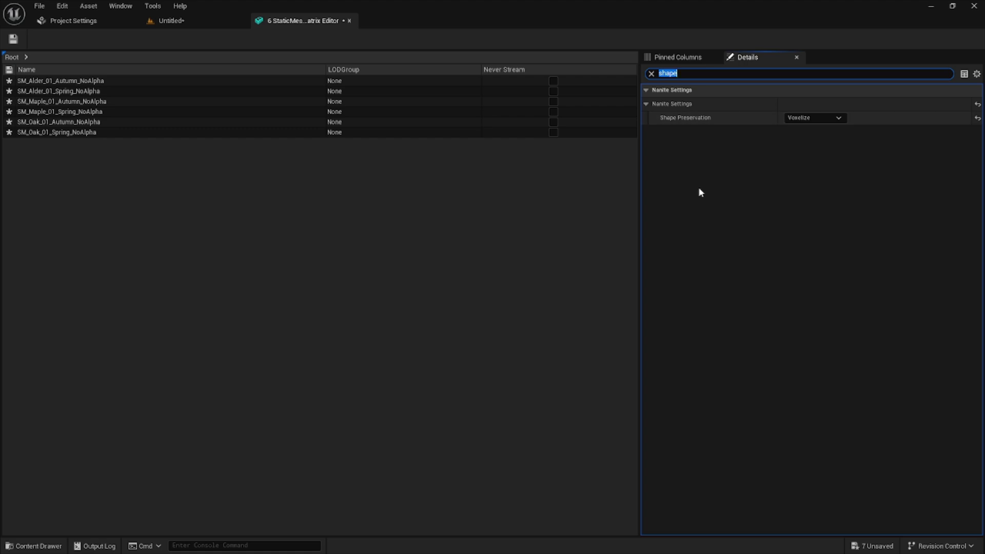
click(40, 5)
click(62, 67)
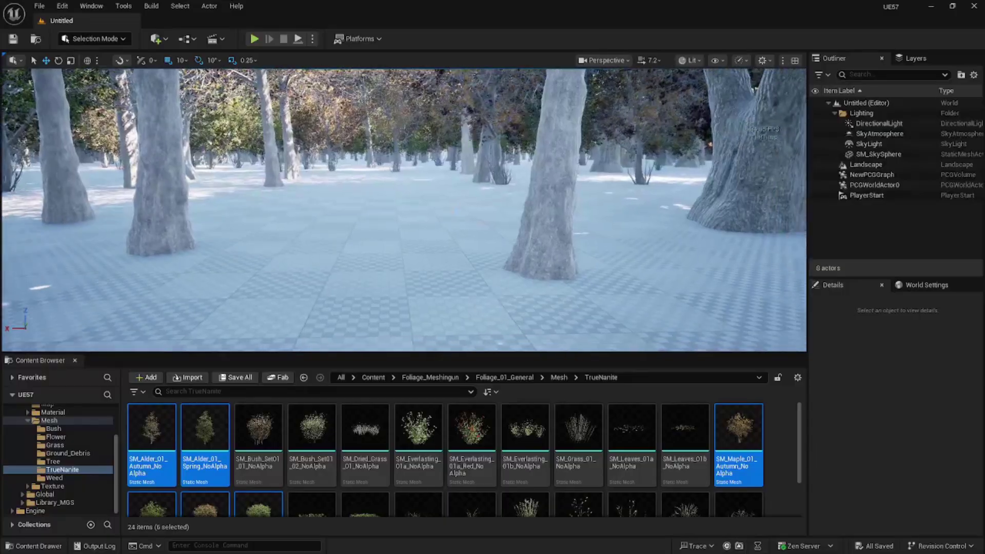
- Rerun 'r.Nanite.Visualize =triangles' from console history and fly over the foliage
key(Up)
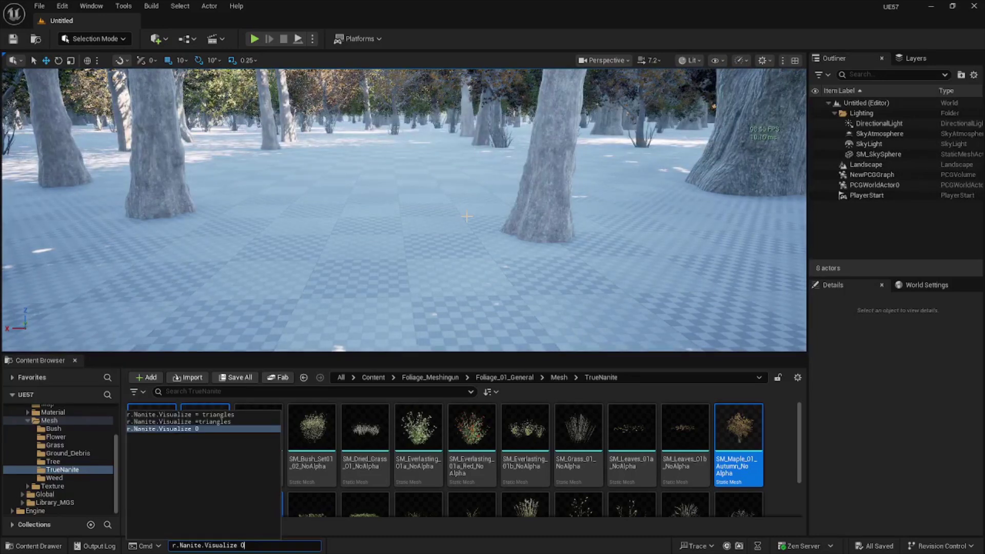
key(Up)
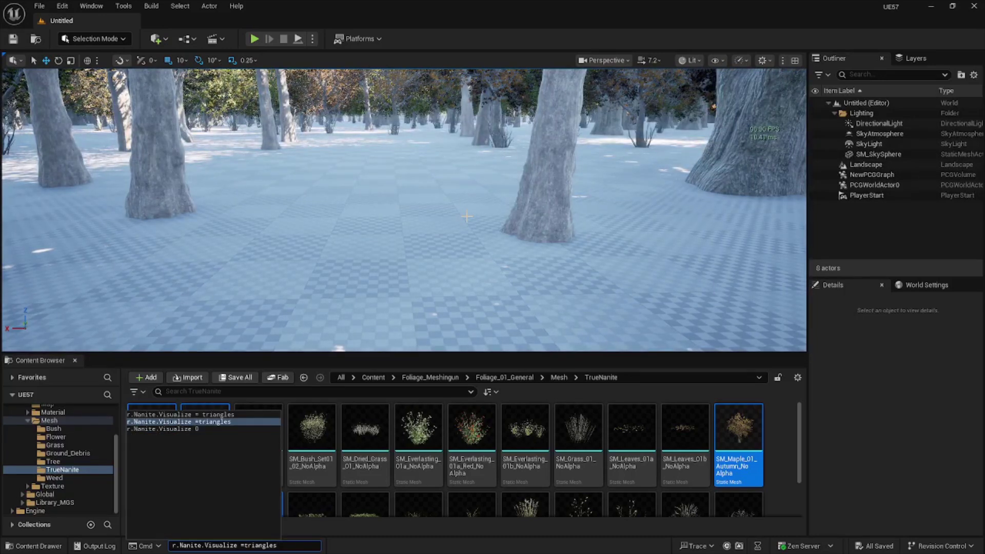
key(Return)
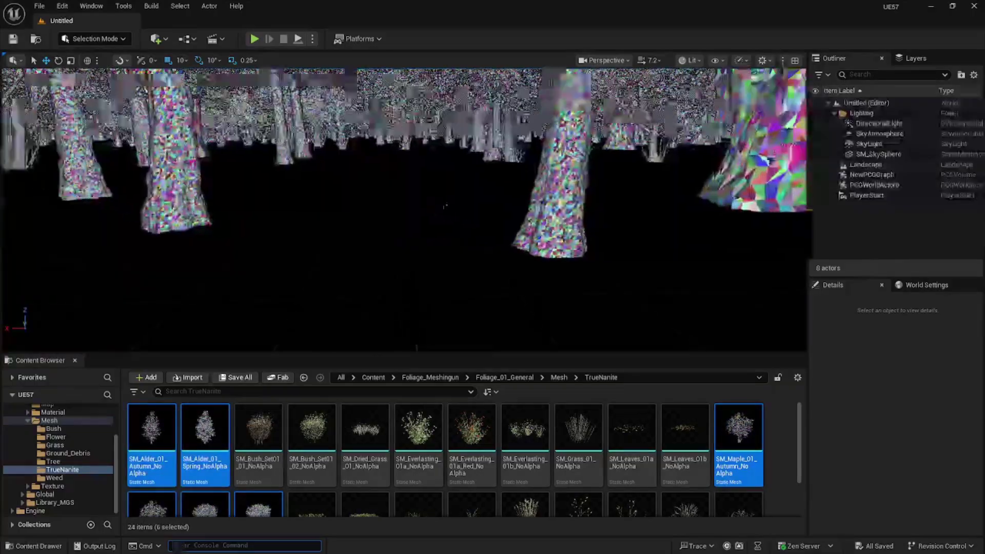
mouse_move(403, 208)
right_down()
mouse_move(403, 255)
mouse_move(404, 208)
right_up()
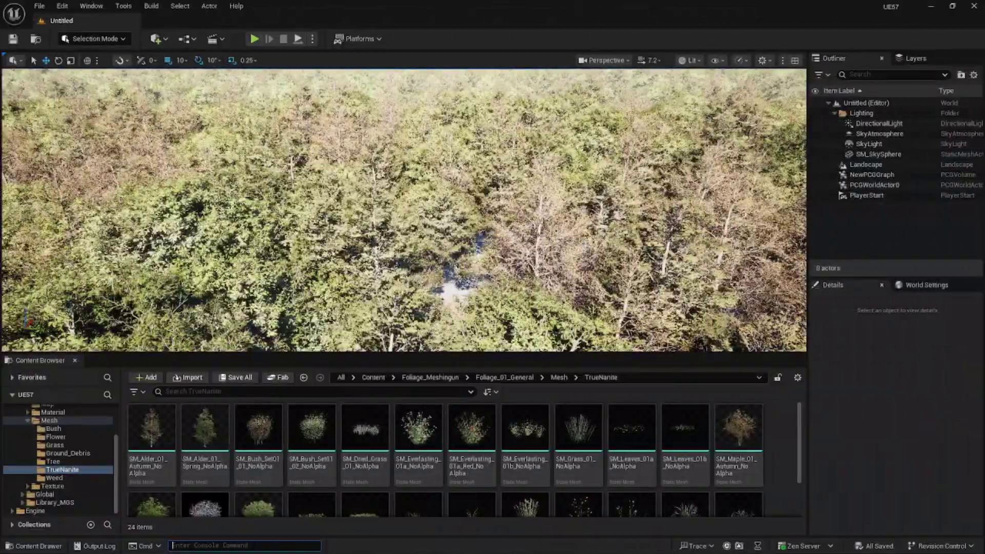
text(r.)
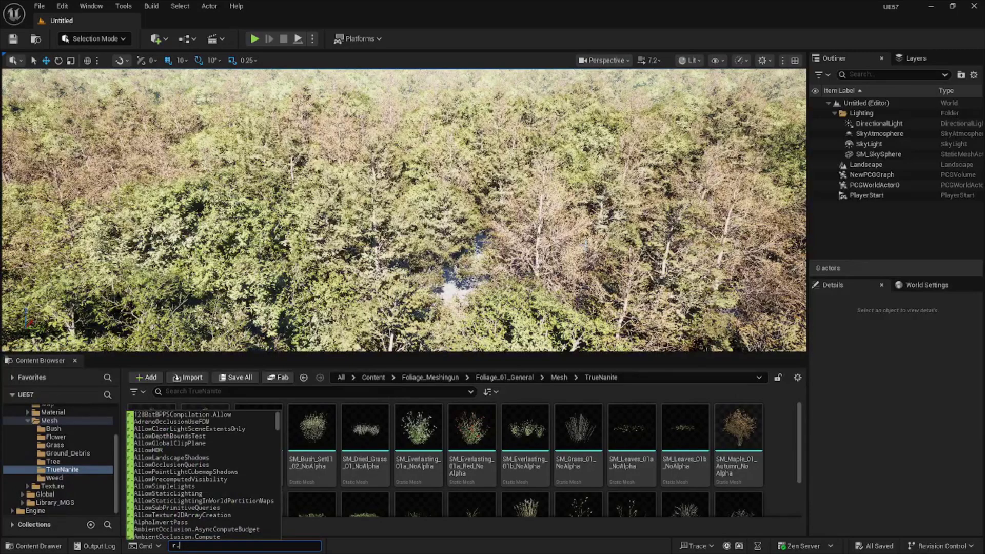
text(nani)
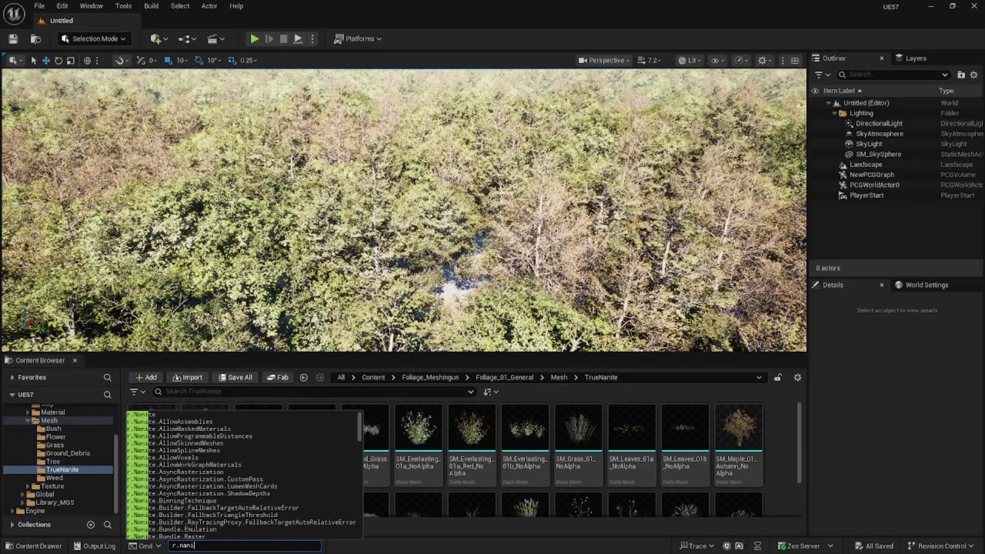
text(te.)
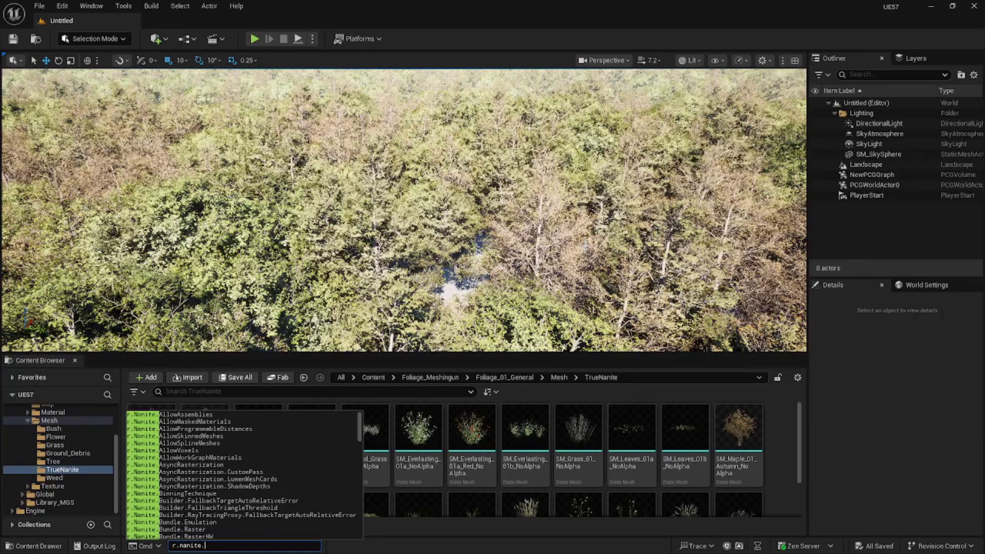
text(view)
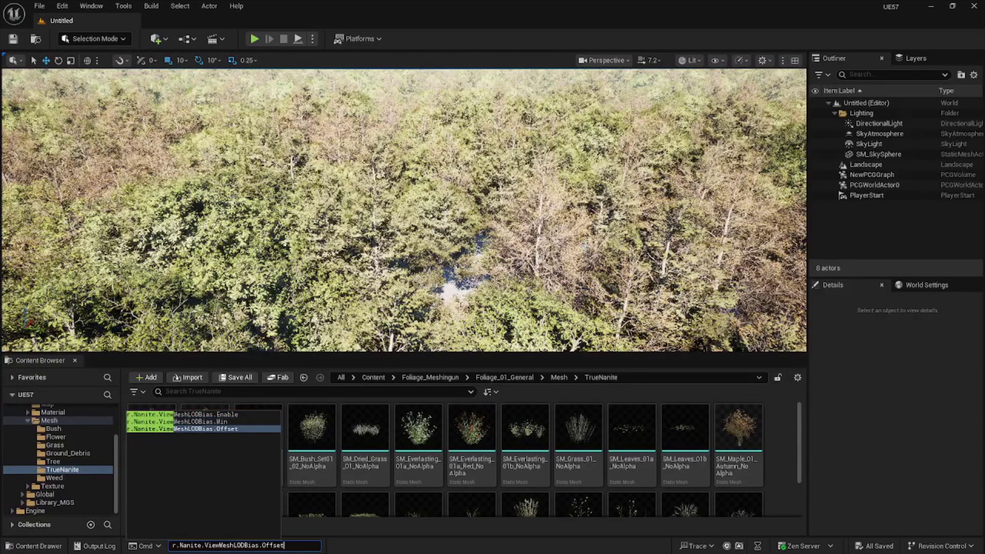
- Run r.Nanite.ViewMeshLODBias.Offset 3 in the console
key(Tab)
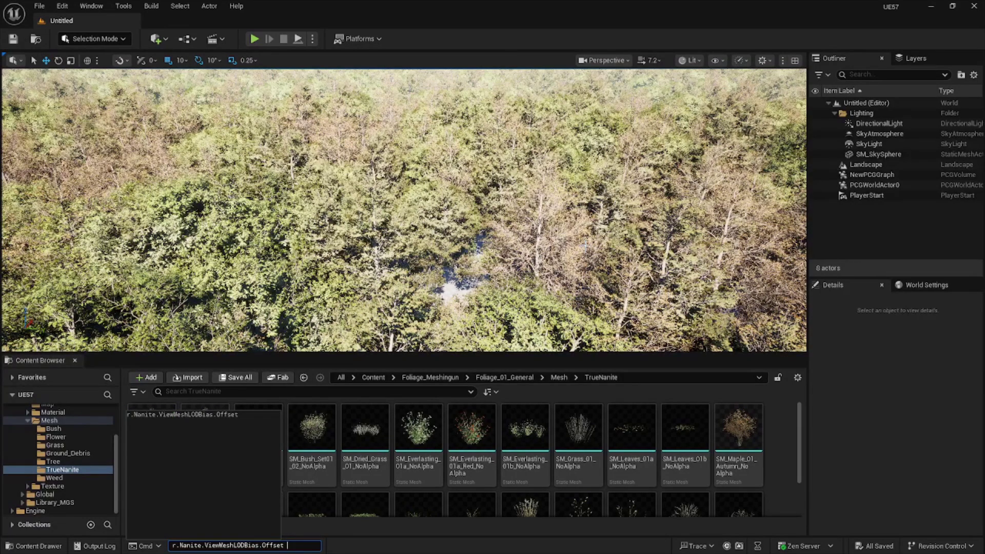
text(3)
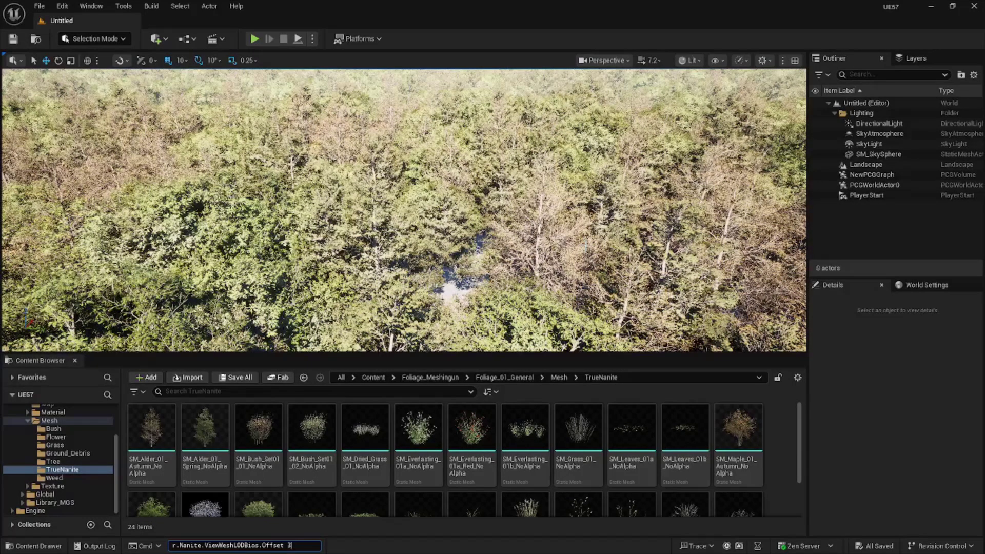
key(Return)
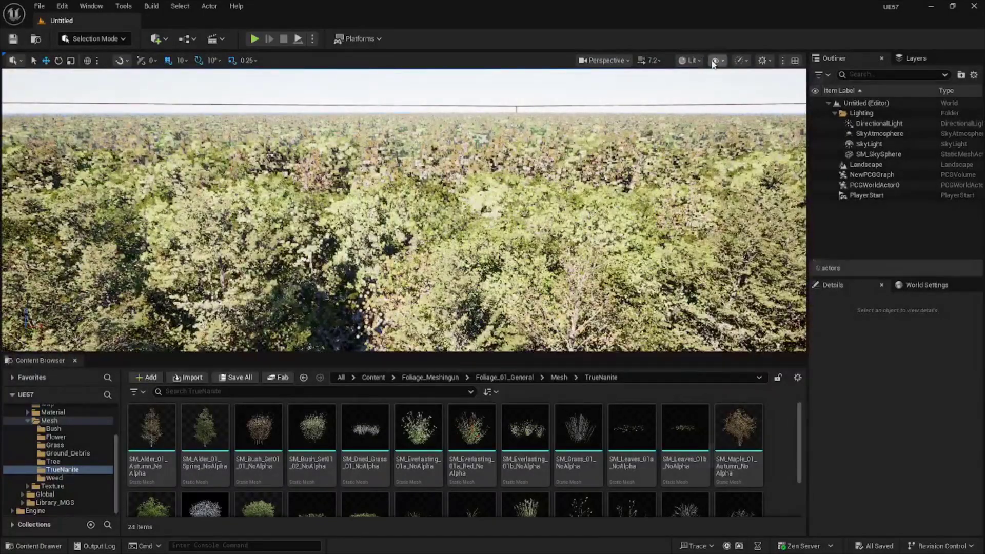
- Hide all viewport stats and start a Play In Editor session
click(715, 60)
mouse_move(764, 111)
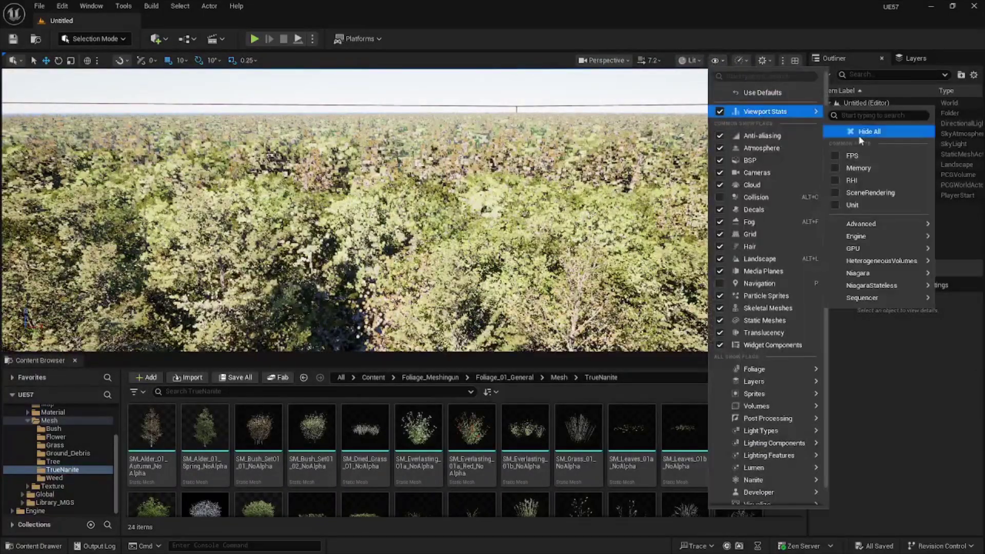
click(854, 155)
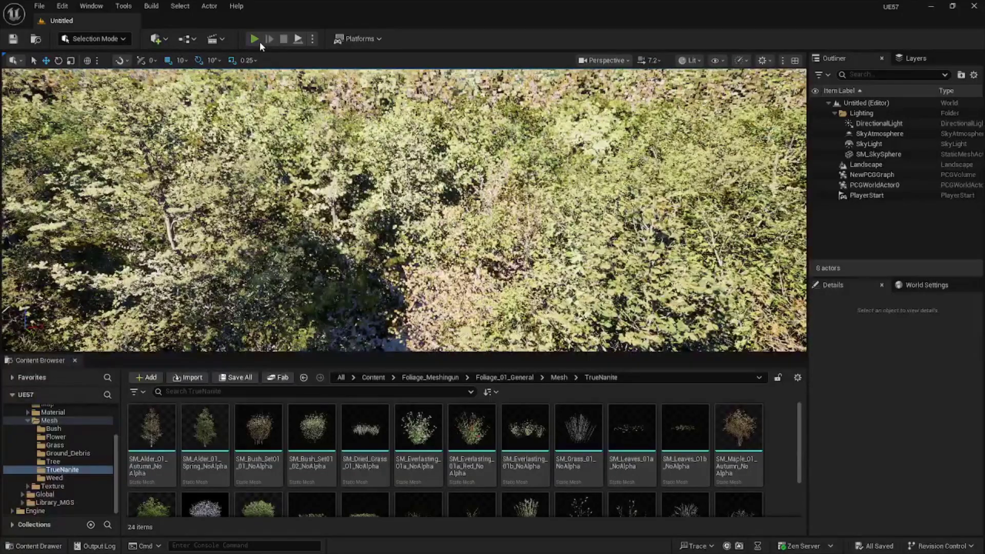
click(260, 41)
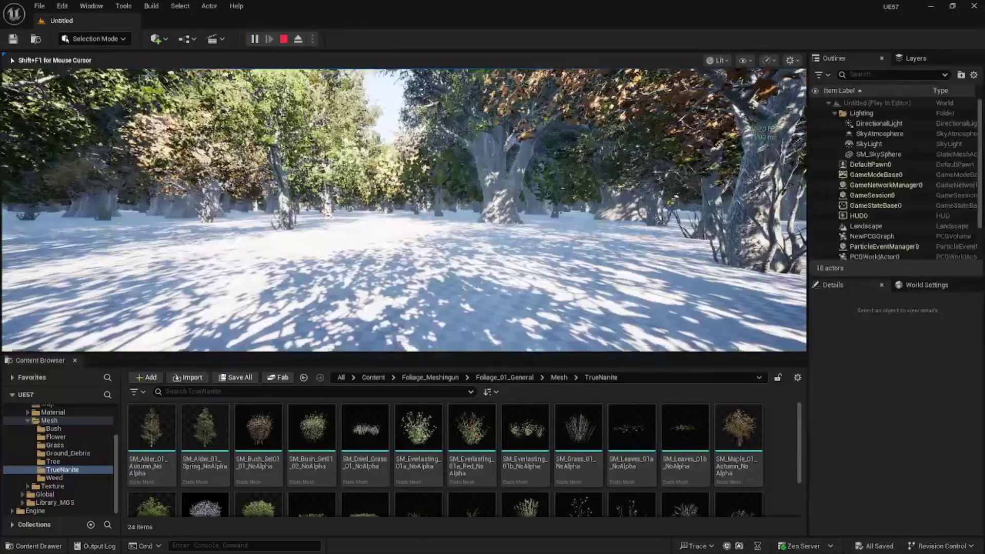